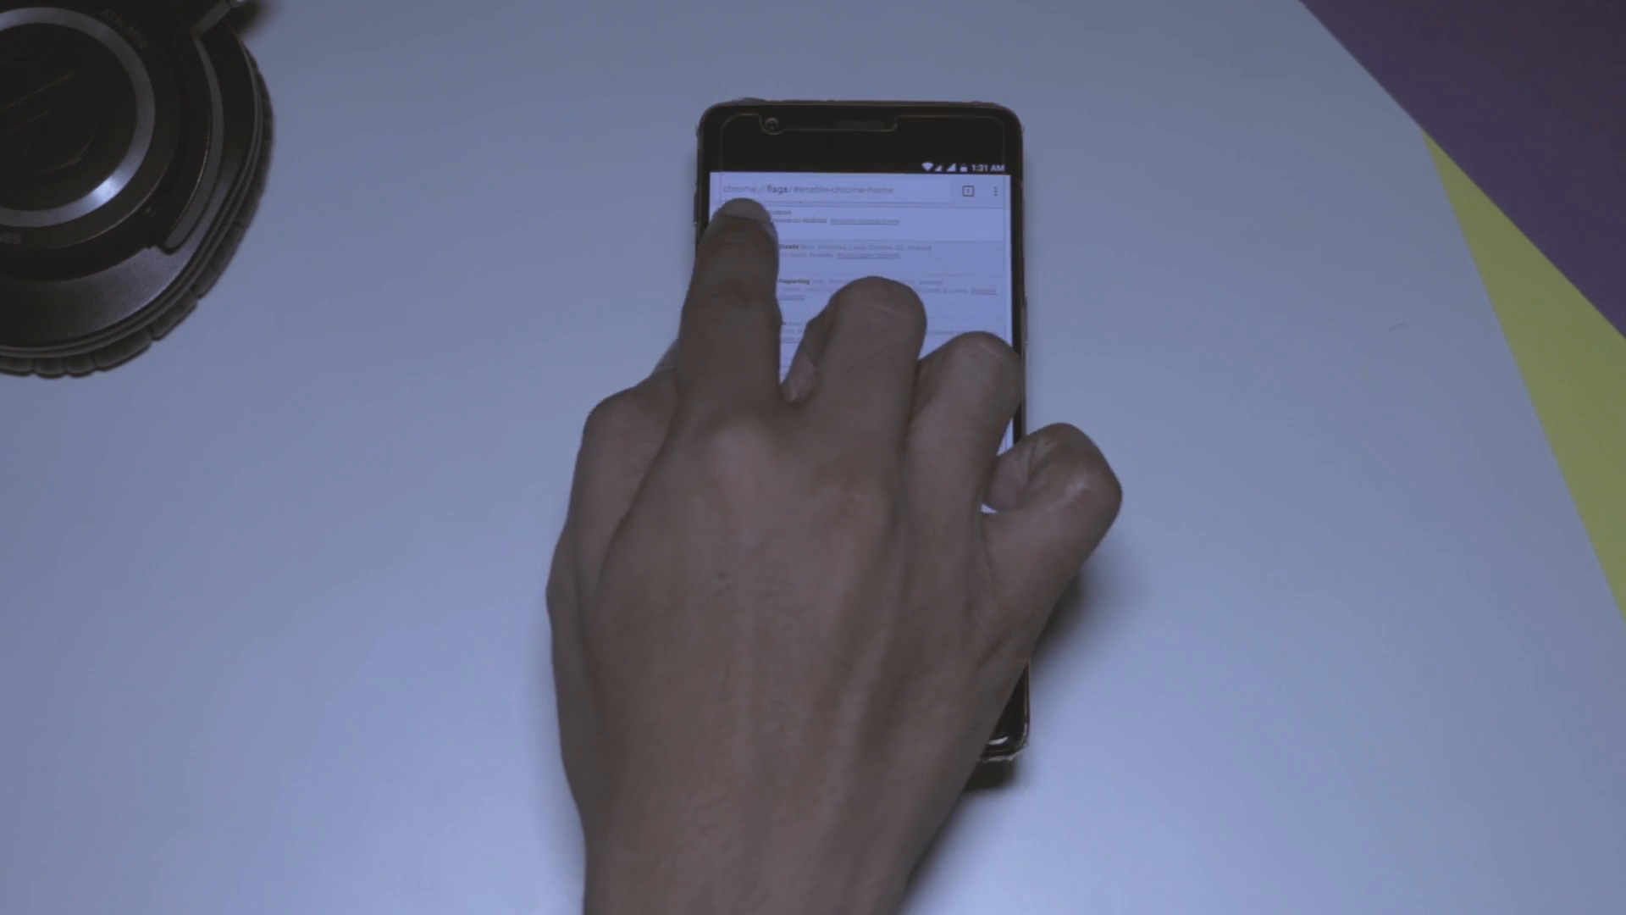
Set the Chrome Home flag to Enabled and relaunch so the address bar stays at the bottom
{"action": "left_click", "coordinate": [742, 228]}
{"action": "left_click", "coordinate": [965, 407]}
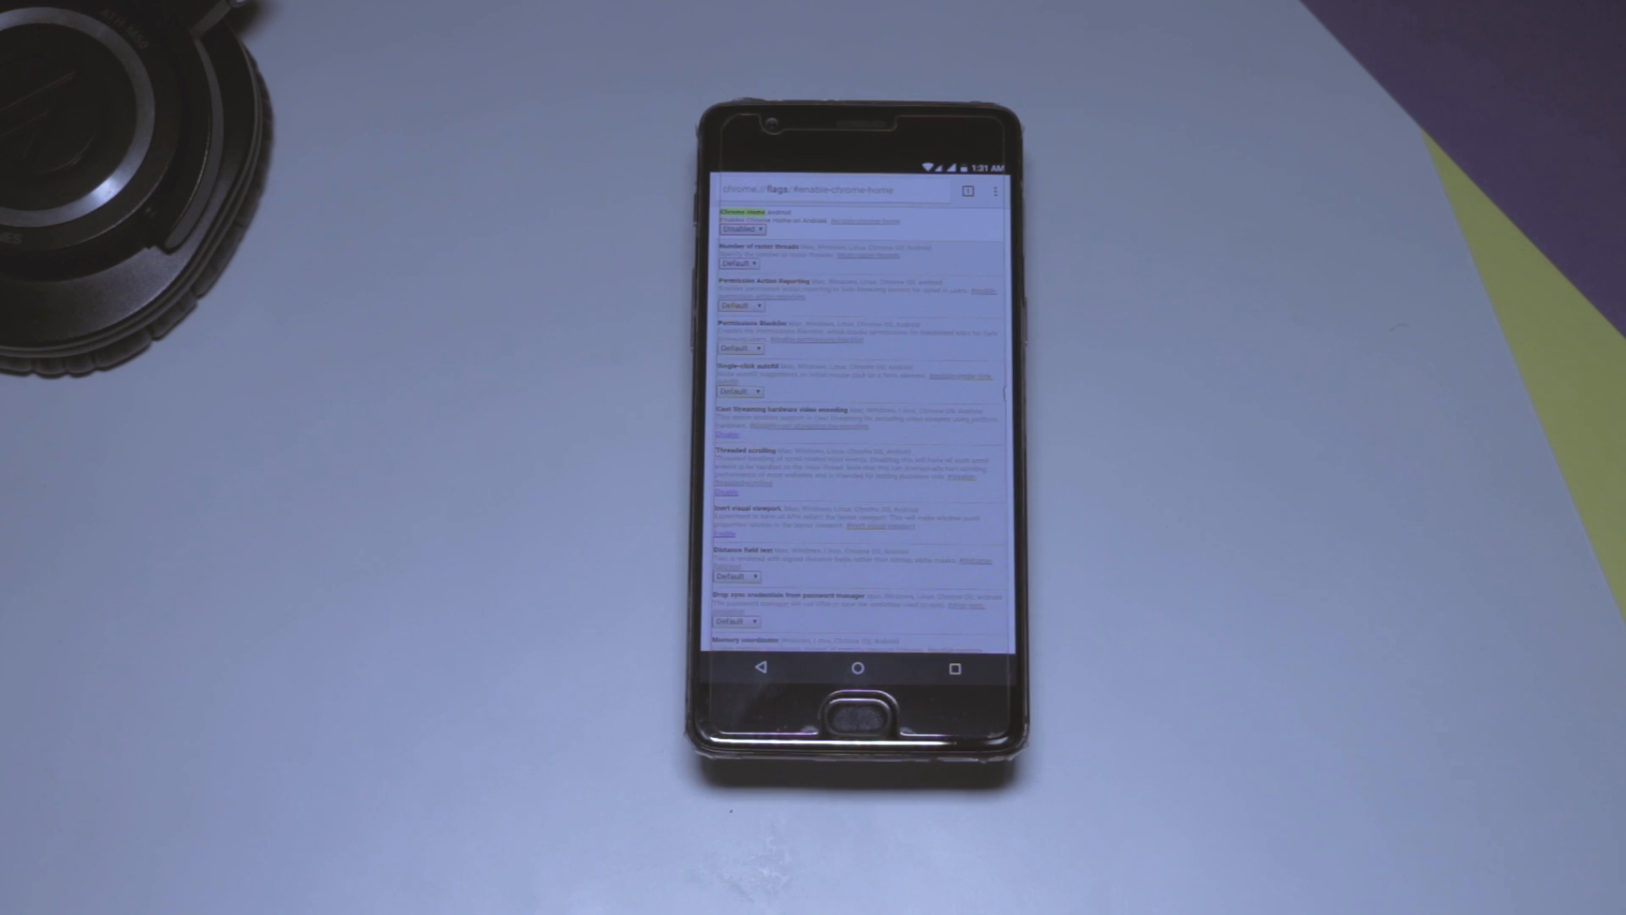
{"action": "left_click", "coordinate": [749, 628]}
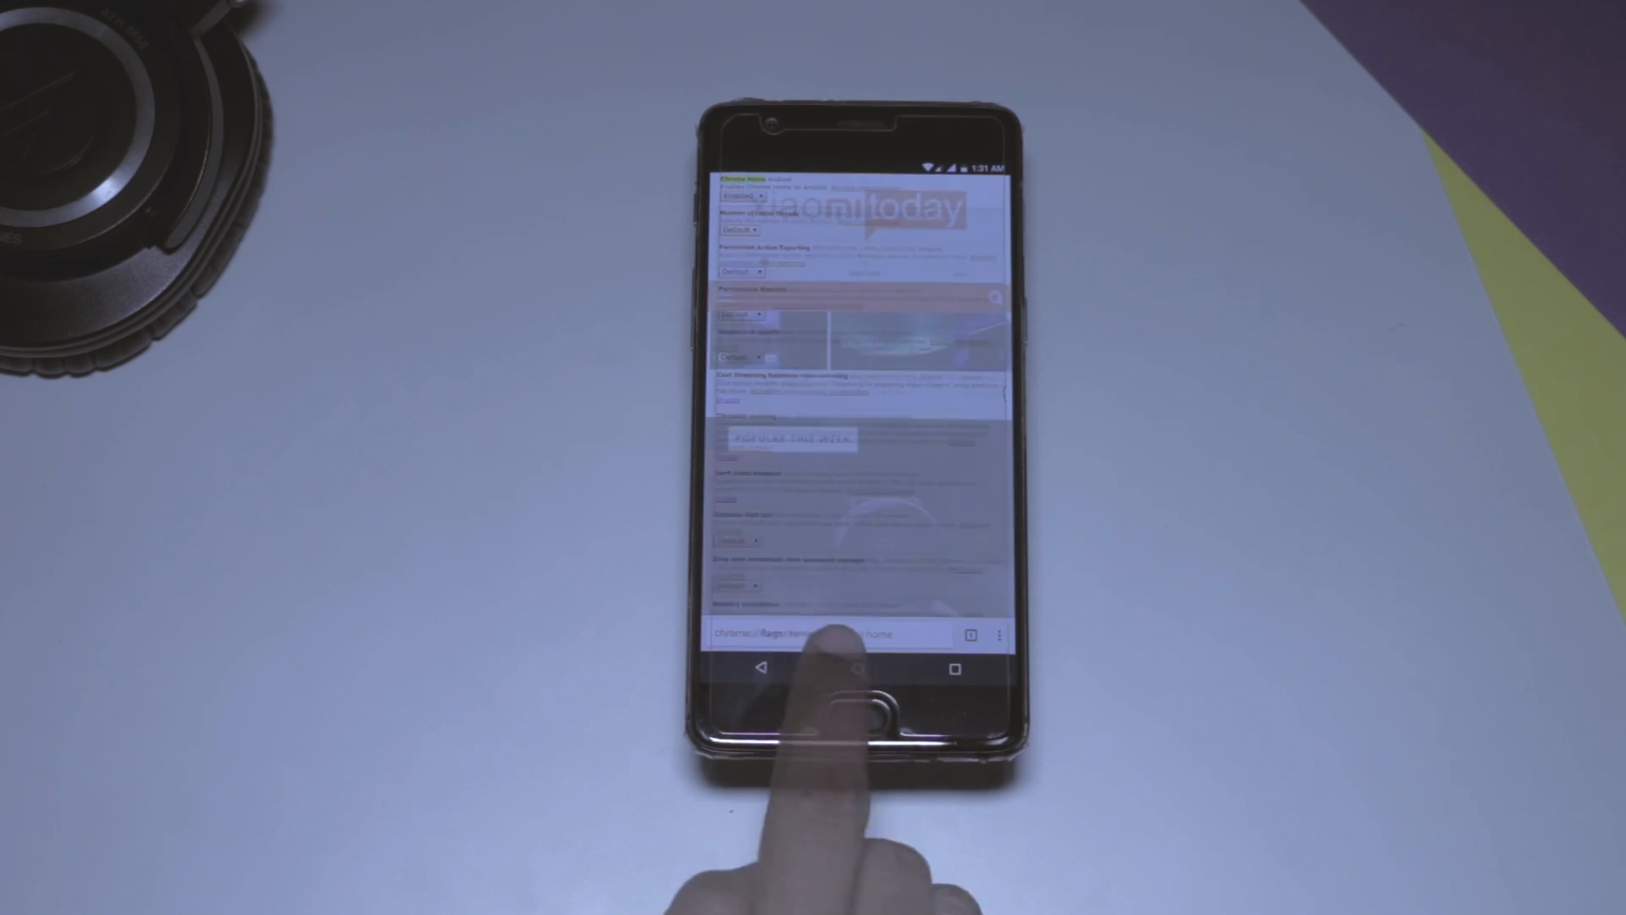
{"action": "scroll", "coordinate": [858, 406], "scroll_direction": "down", "scroll_amount": 3}
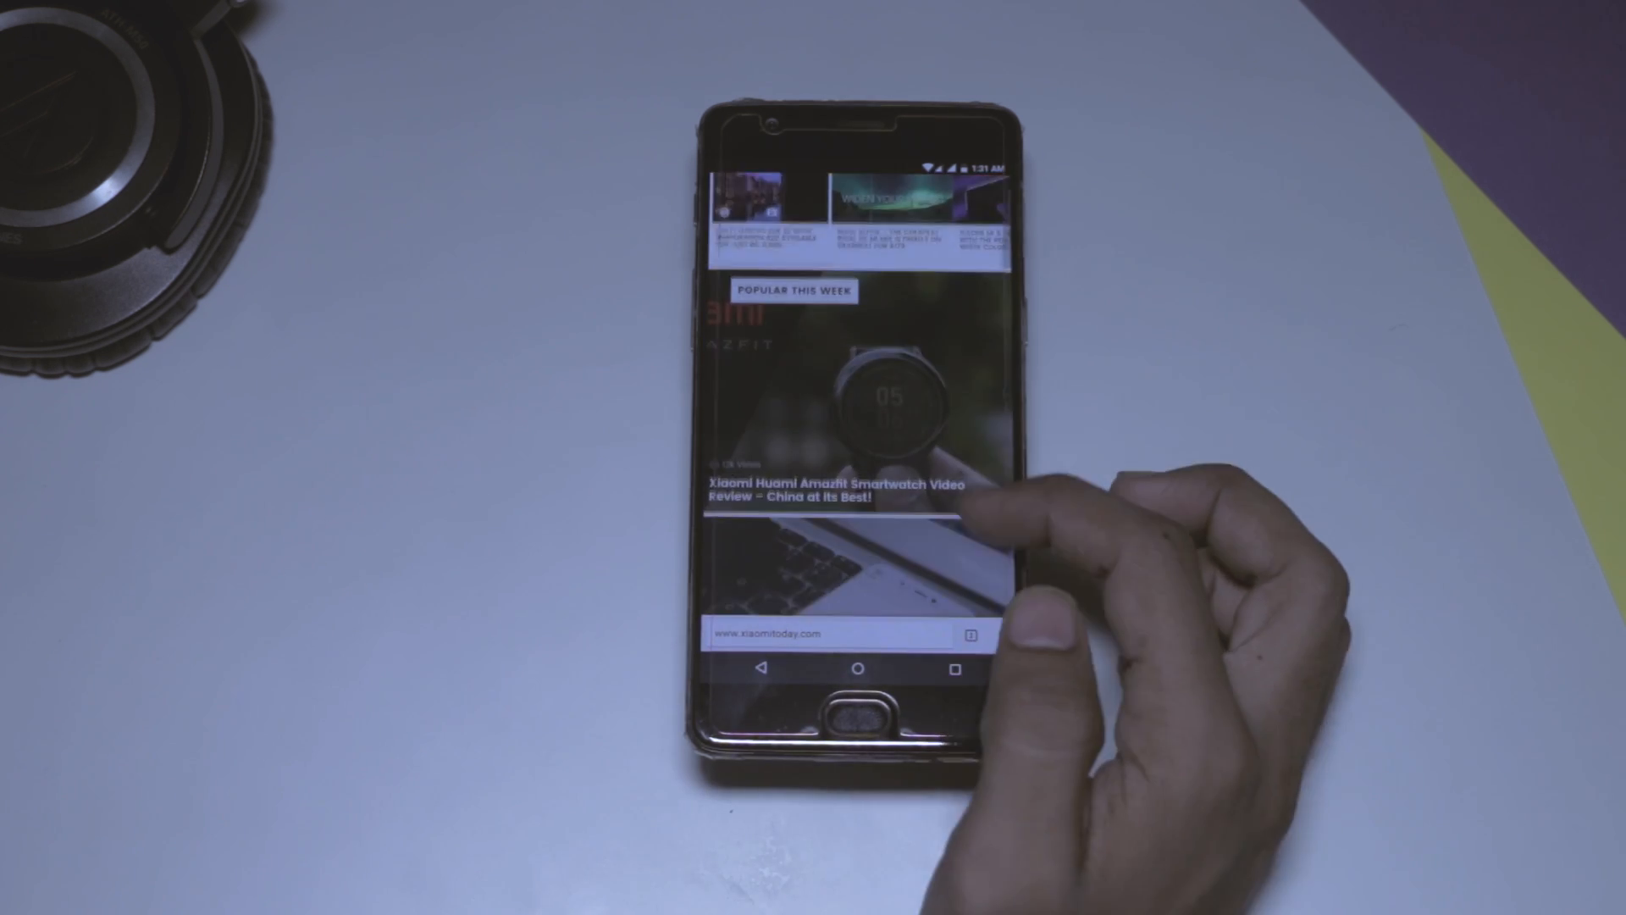
{"action": "scroll", "coordinate": [972, 508], "scroll_direction": "down", "scroll_amount": 2}
{"action": "scroll", "coordinate": [979, 454], "scroll_direction": "down", "scroll_amount": 2}
{"action": "scroll", "coordinate": [979, 453], "scroll_direction": "down", "scroll_amount": 2}
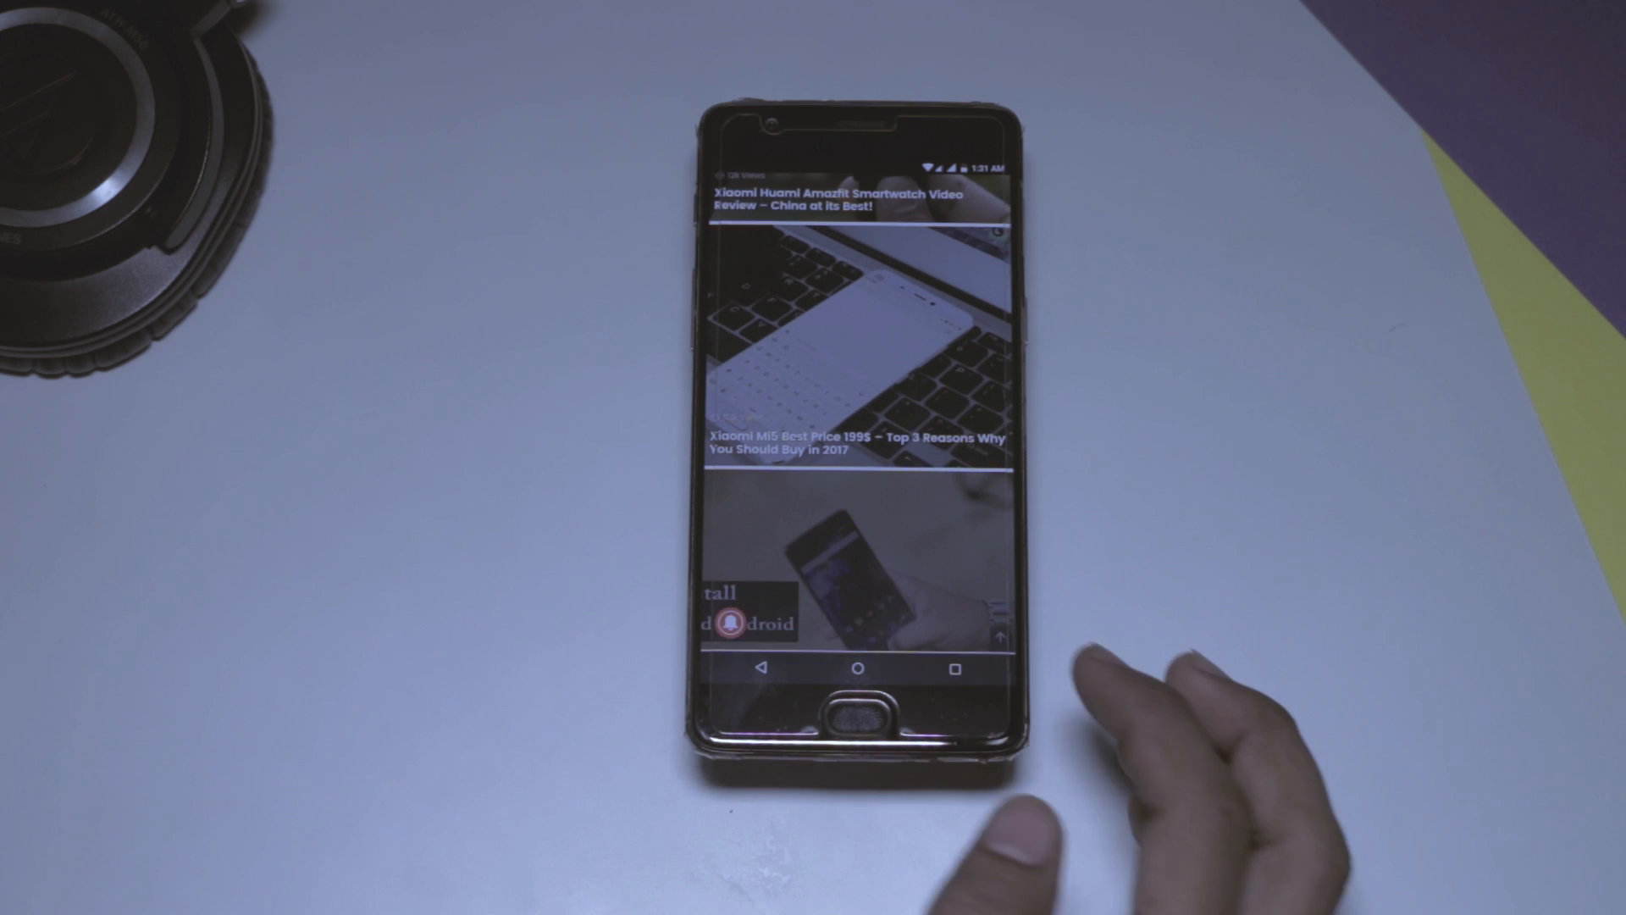
{"action": "scroll", "coordinate": [907, 636], "scroll_direction": "down", "scroll_amount": 3}
{"action": "scroll", "coordinate": [966, 585], "scroll_direction": "down", "scroll_amount": 2}
{"action": "scroll", "coordinate": [947, 560], "scroll_direction": "down", "scroll_amount": 2}
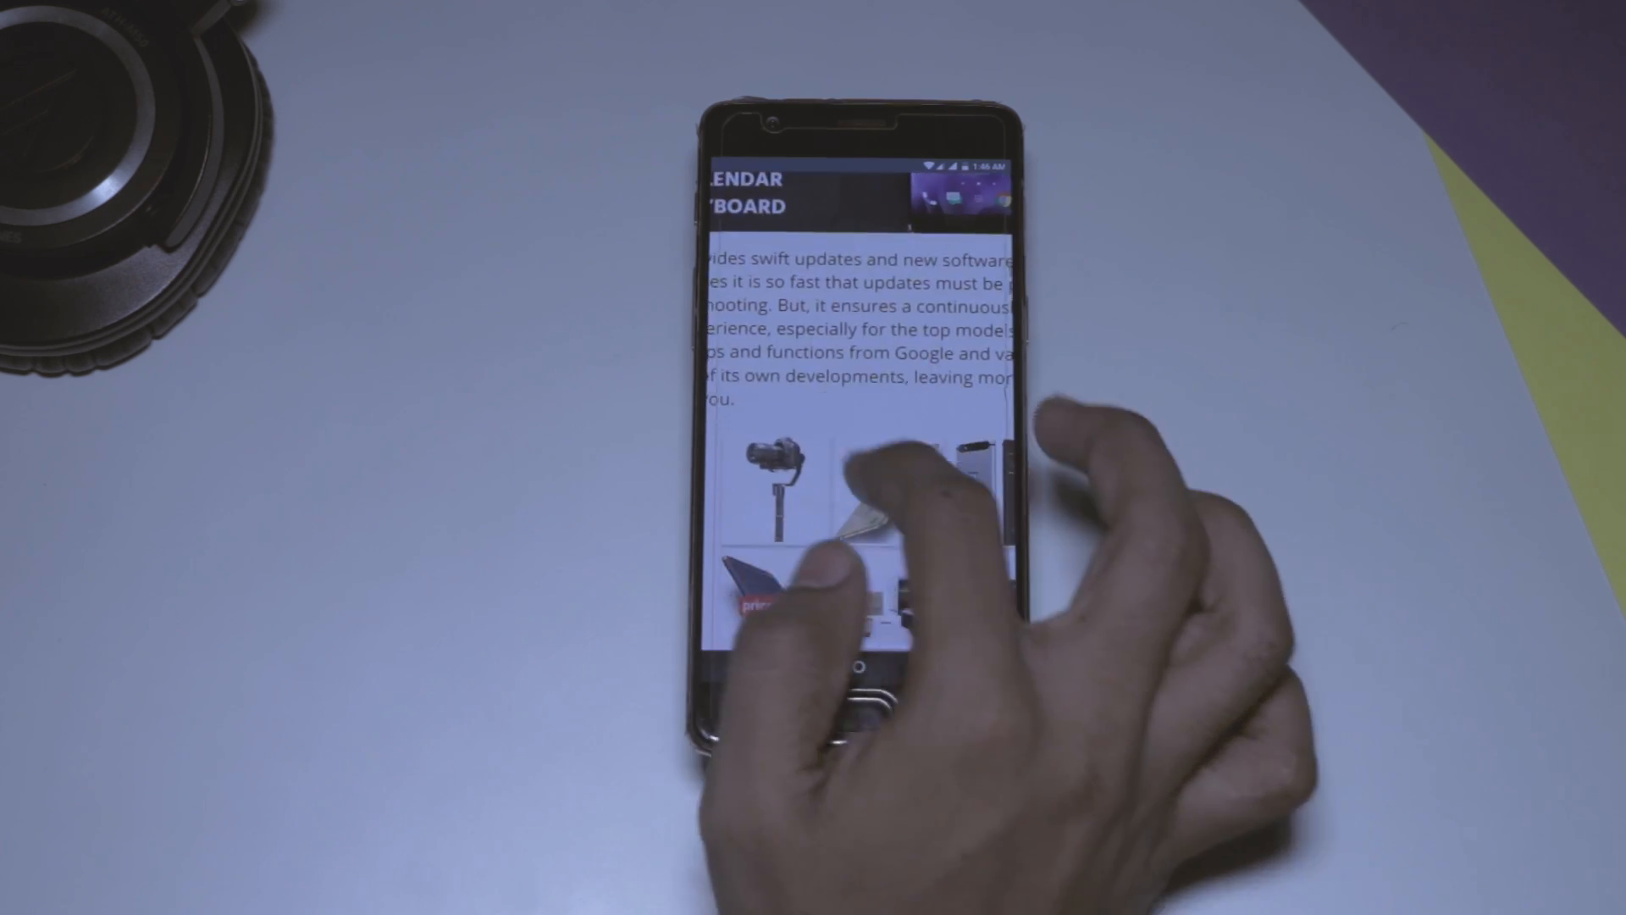
{"action": "scroll", "coordinate": [862, 420], "scroll_direction": "up", "scroll_amount": 3}
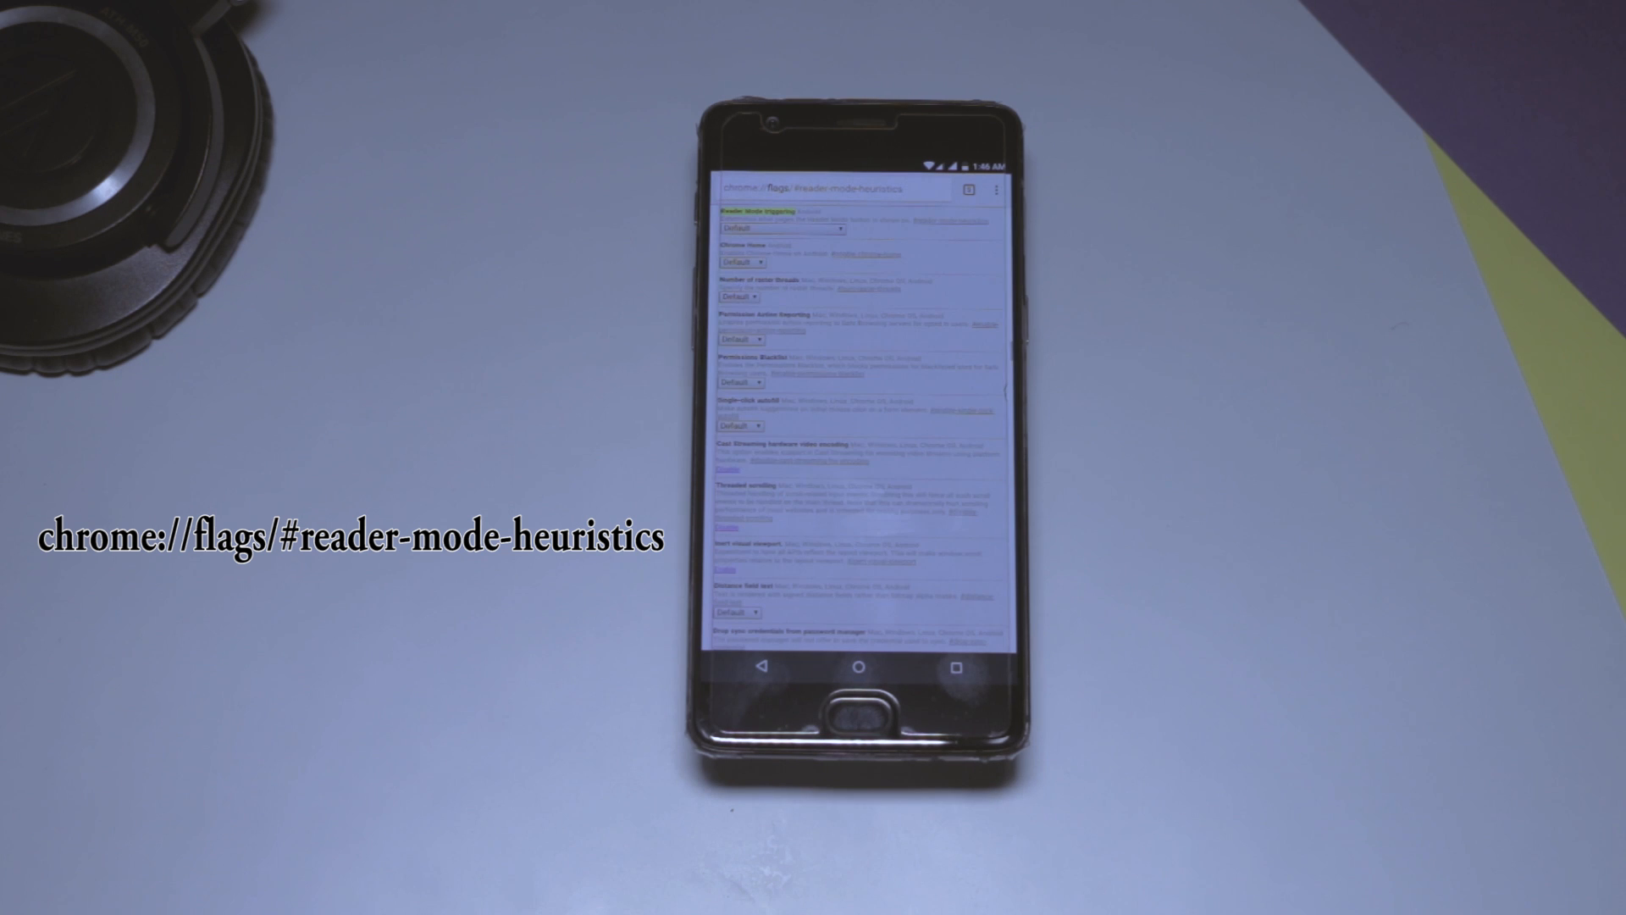
Change the reader-mode-heuristics flag, relaunch, and show the article in Mobile-friendly view
{"action": "left_click", "coordinate": [781, 228]}
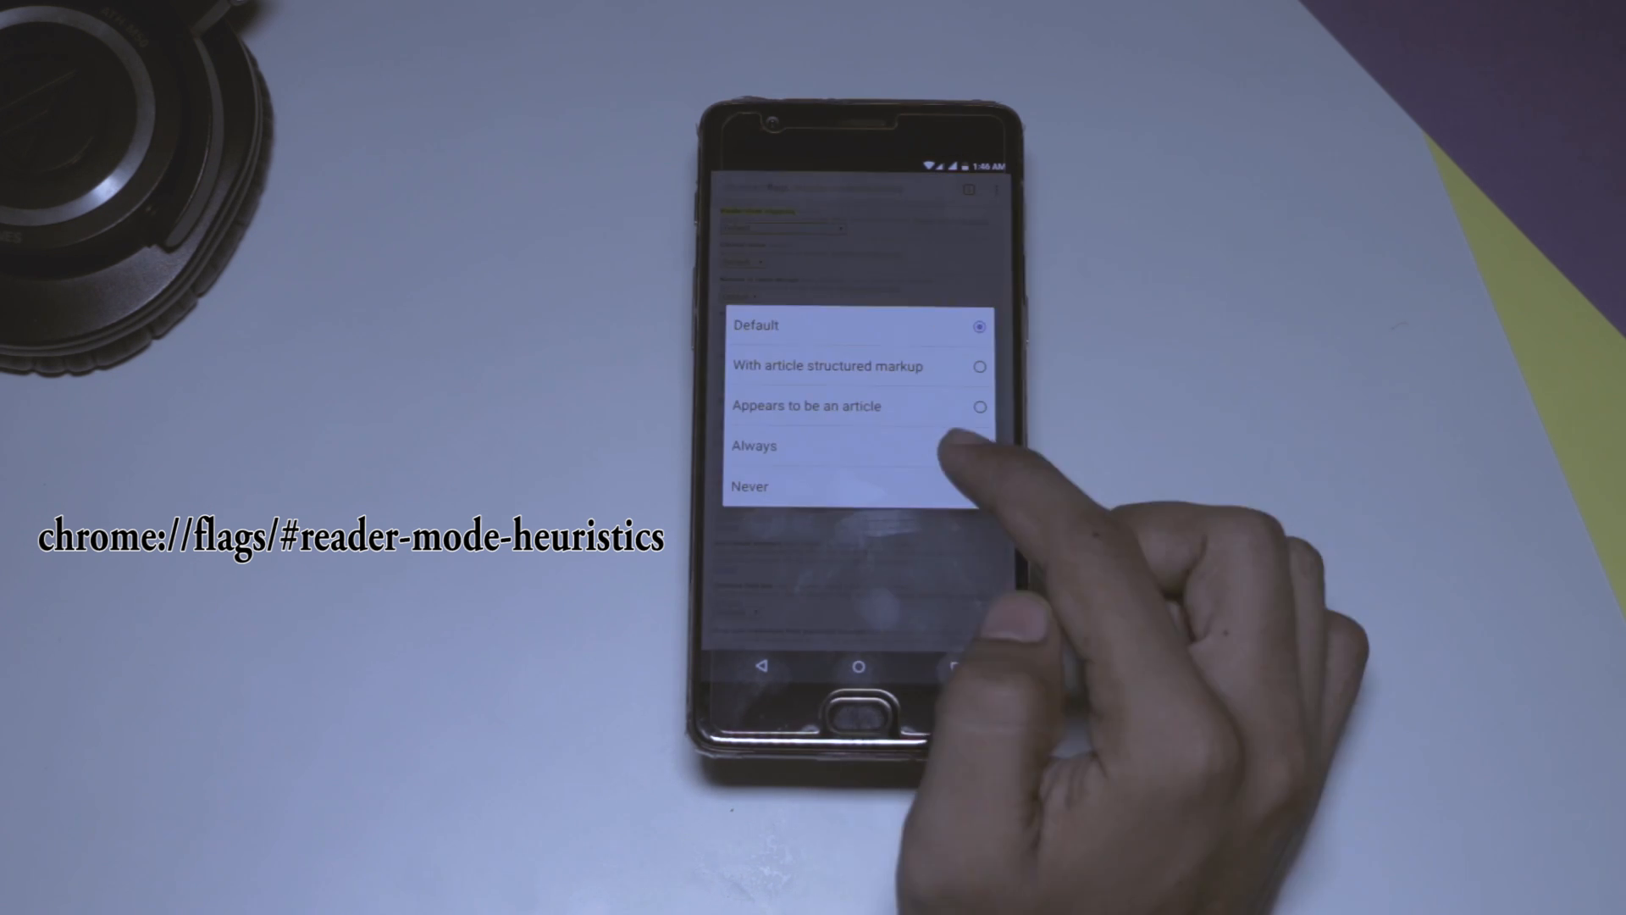
{"action": "left_click", "coordinate": [941, 445]}
{"action": "left_click", "coordinate": [755, 628]}
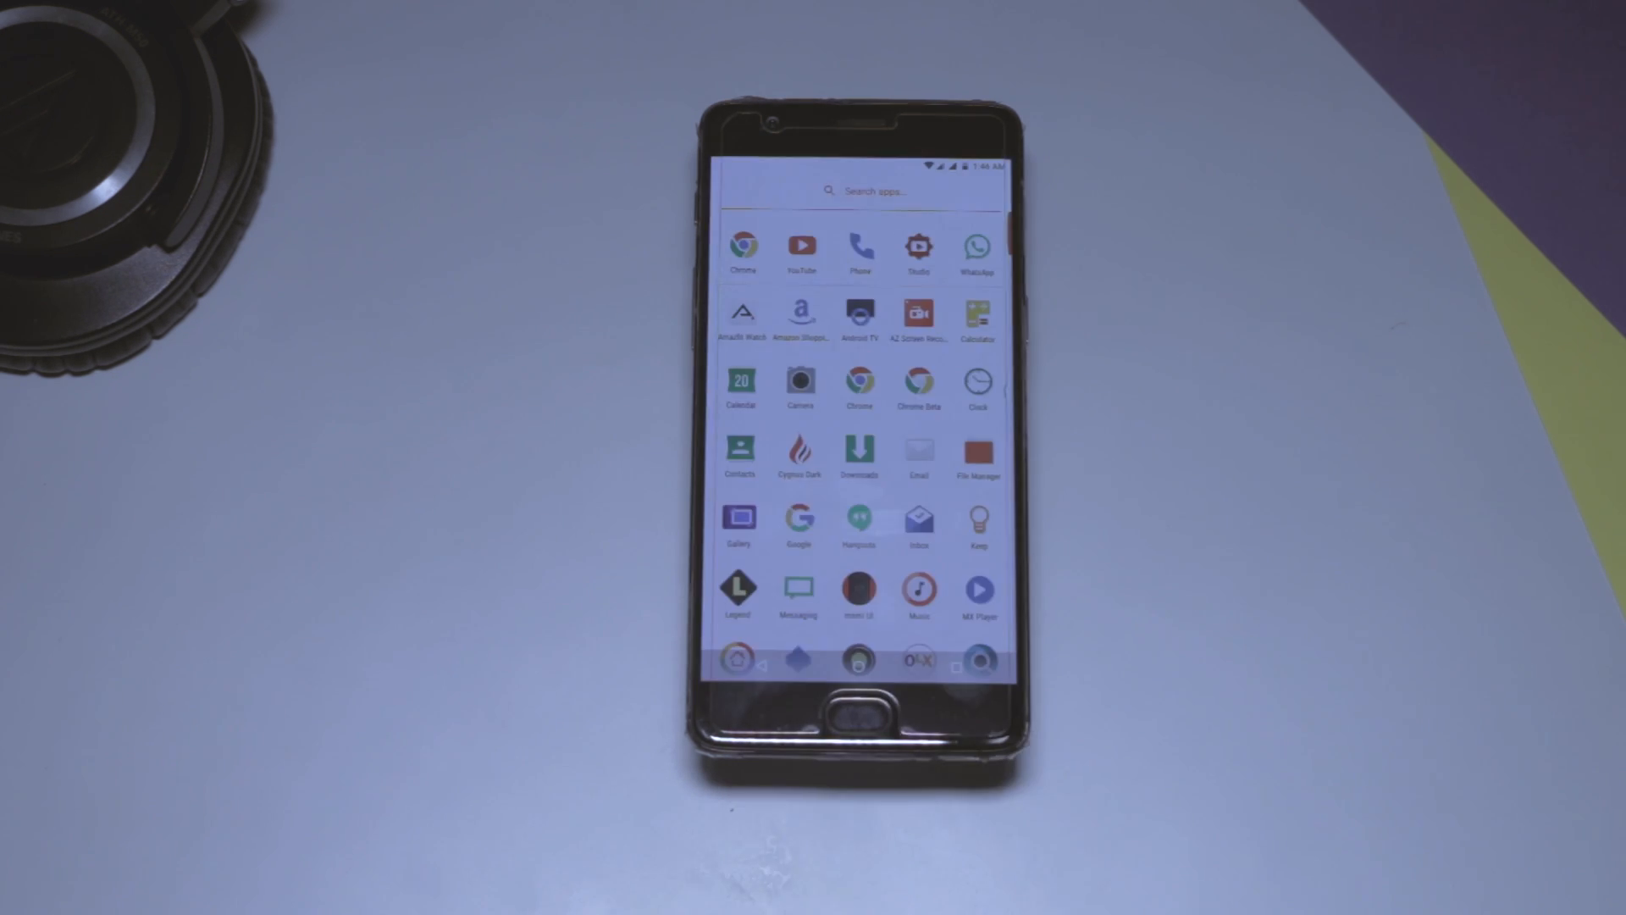
{"action": "scroll", "coordinate": [1055, 533], "scroll_direction": "down", "scroll_amount": 3}
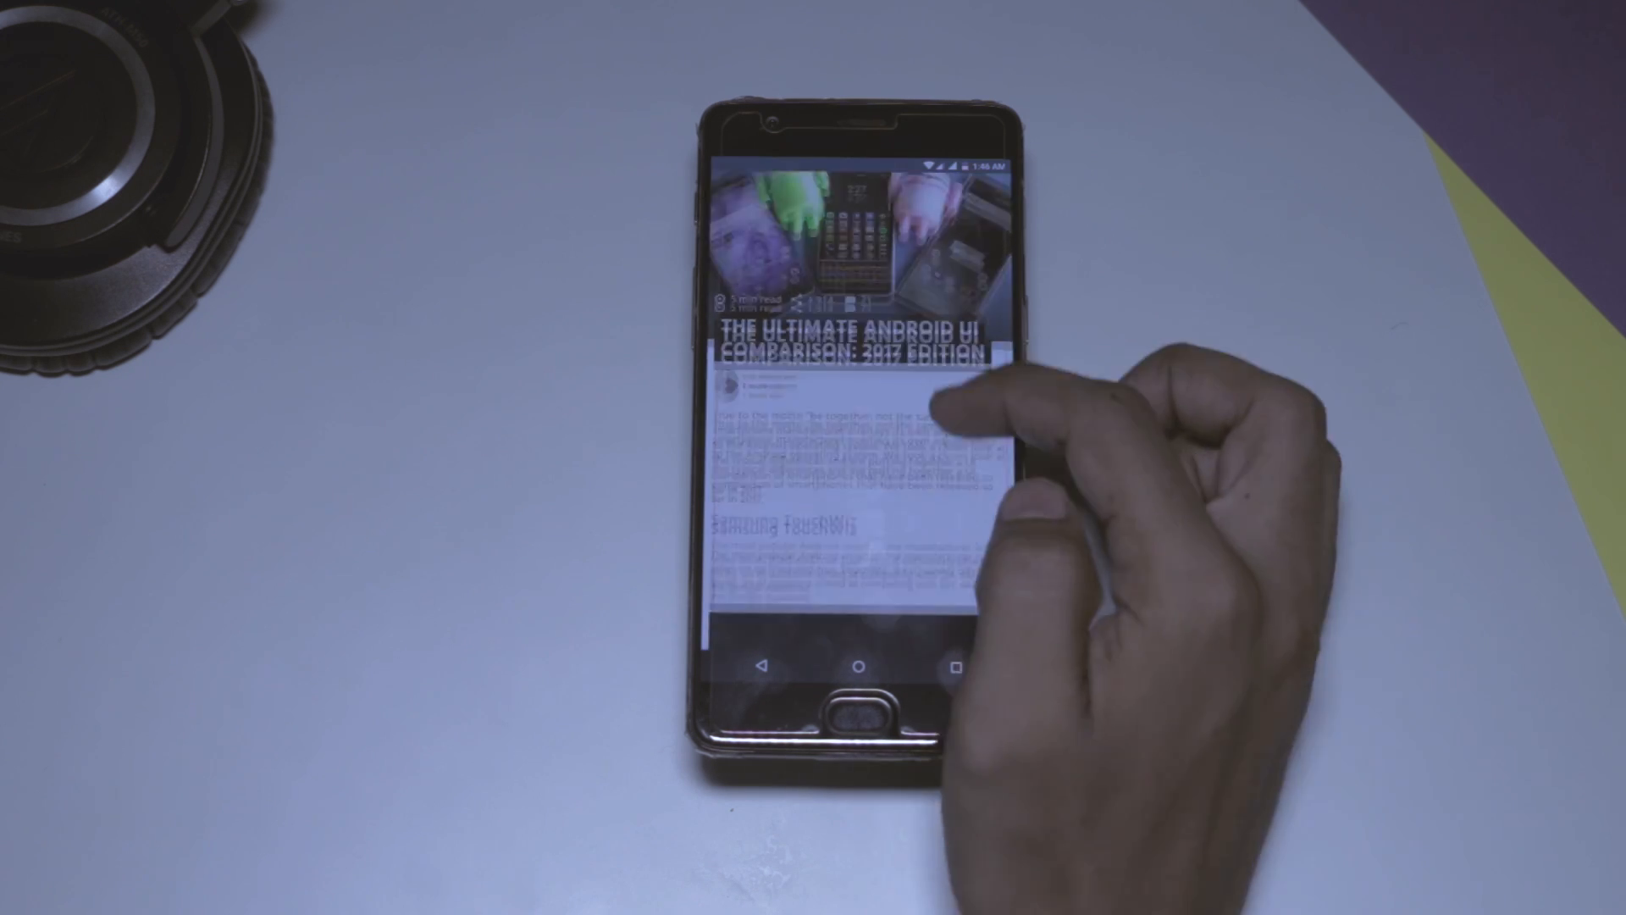
{"action": "left_click", "coordinate": [763, 631]}
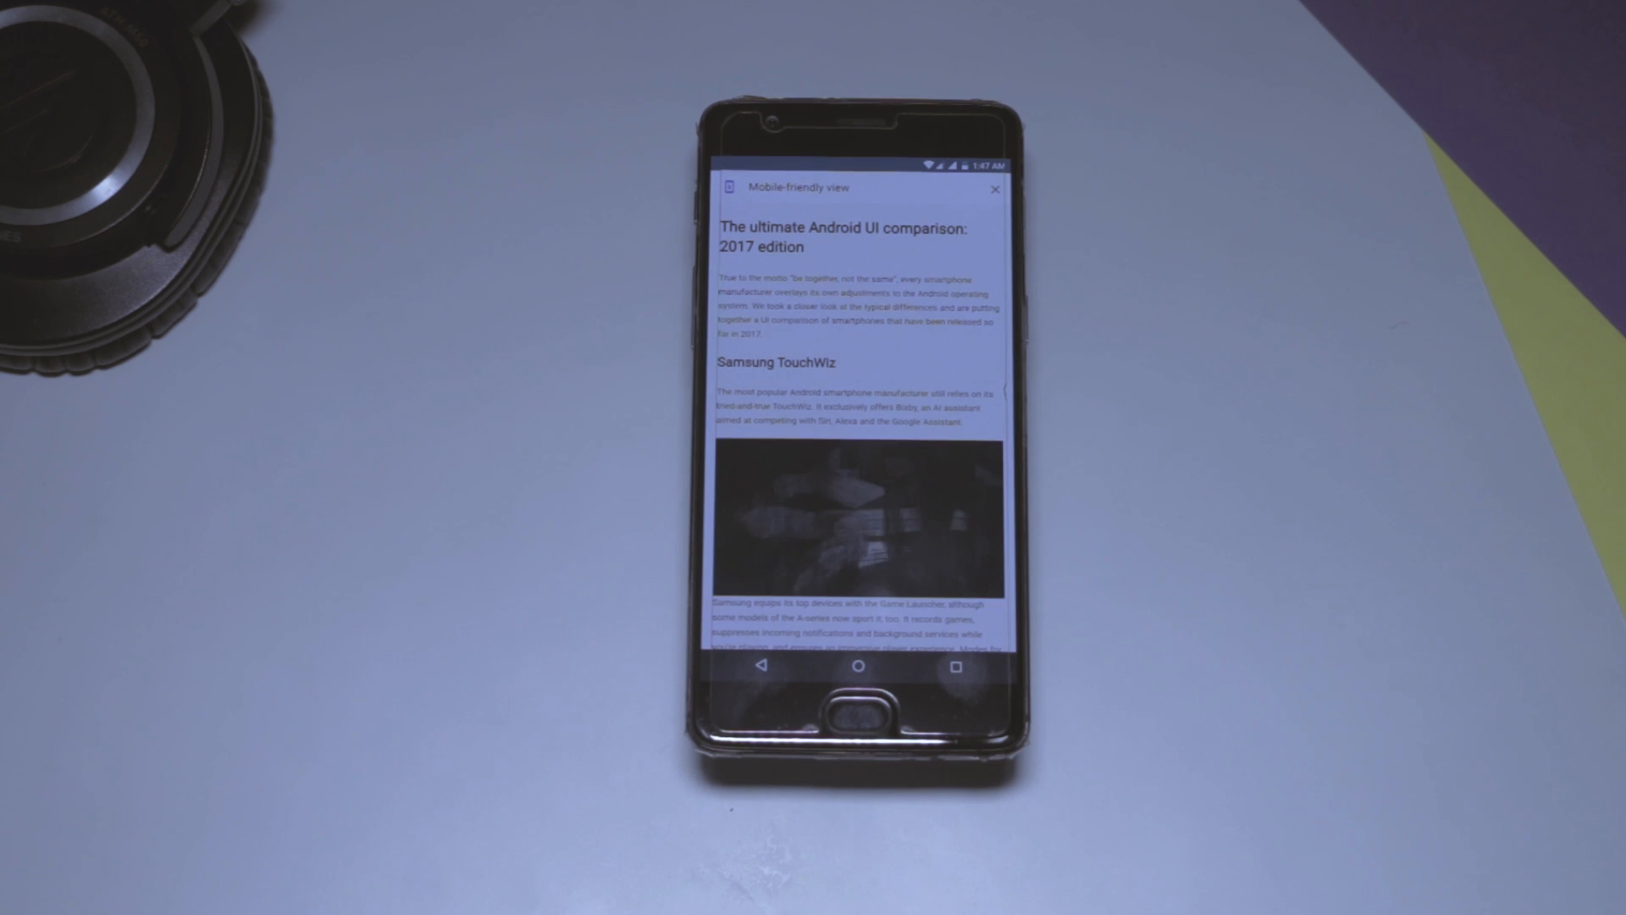
{"action": "scroll", "coordinate": [965, 509], "scroll_direction": "down", "scroll_amount": 10}
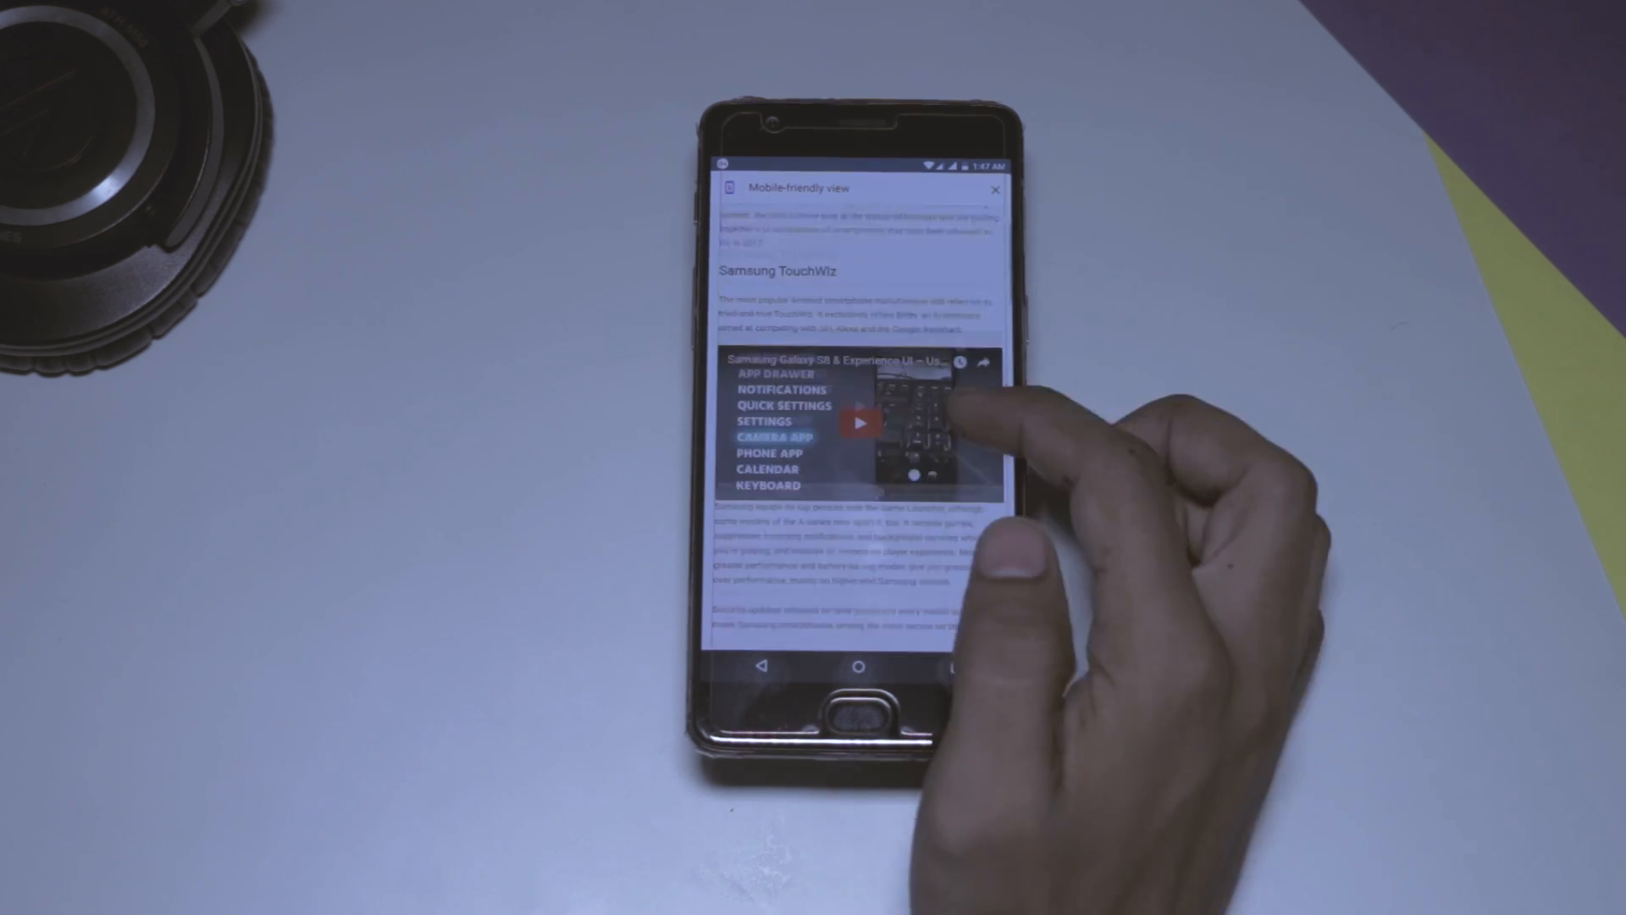
{"action": "scroll", "coordinate": [940, 472], "scroll_direction": "down", "scroll_amount": 5}
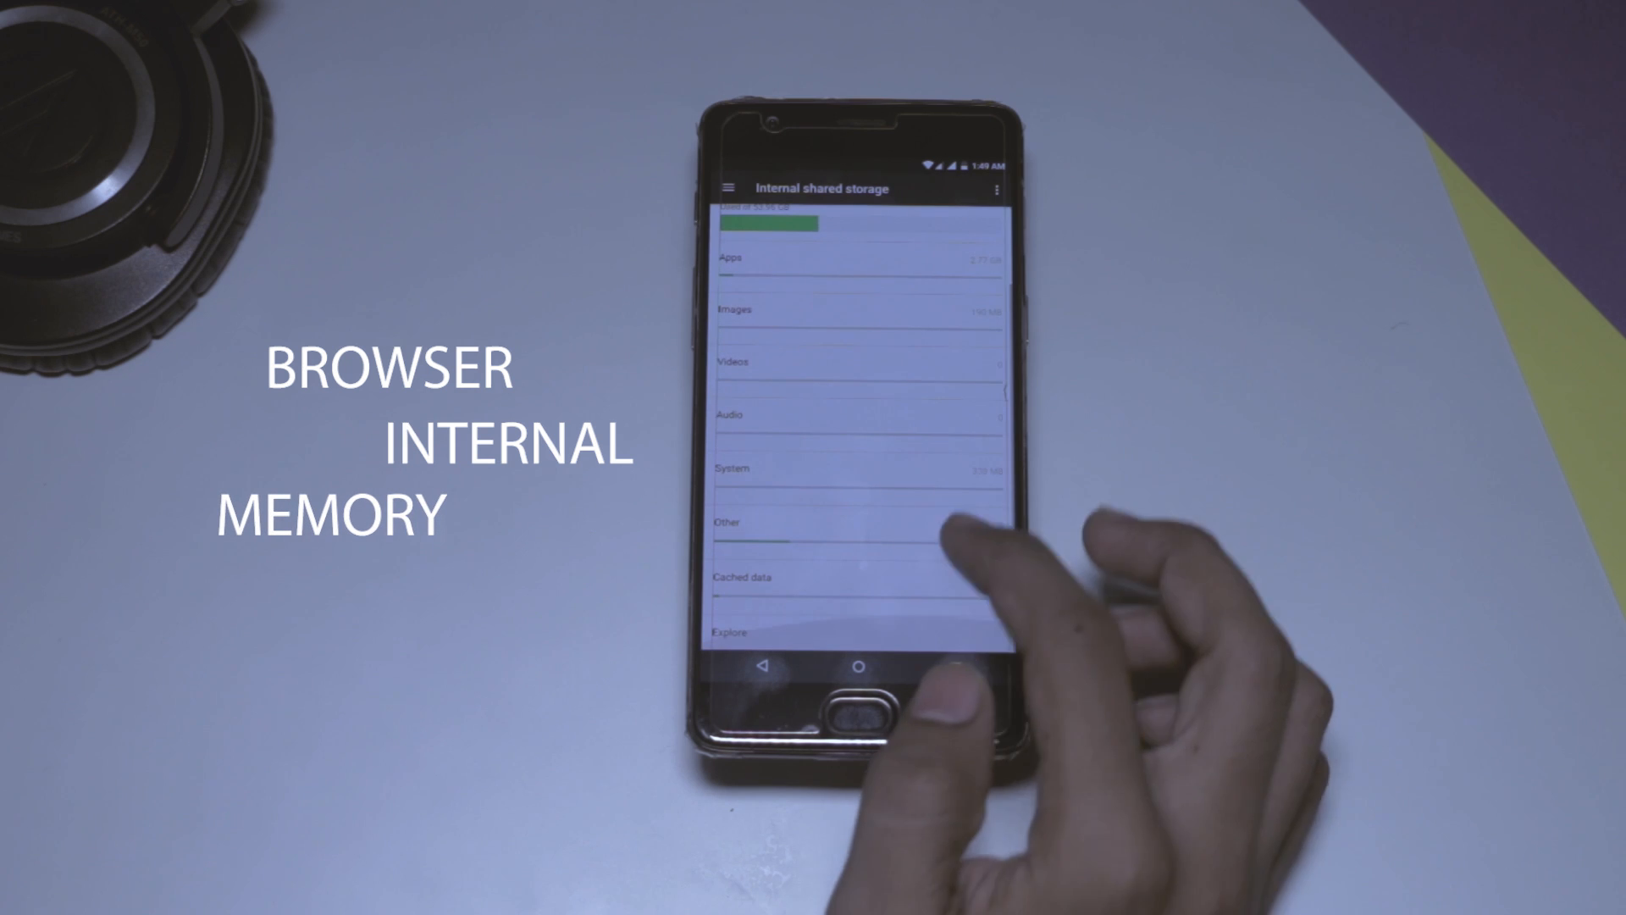
Browse file:///sdcard, enter the DCIM folder and view one of its photos
{"action": "left_click", "coordinate": [838, 628]}
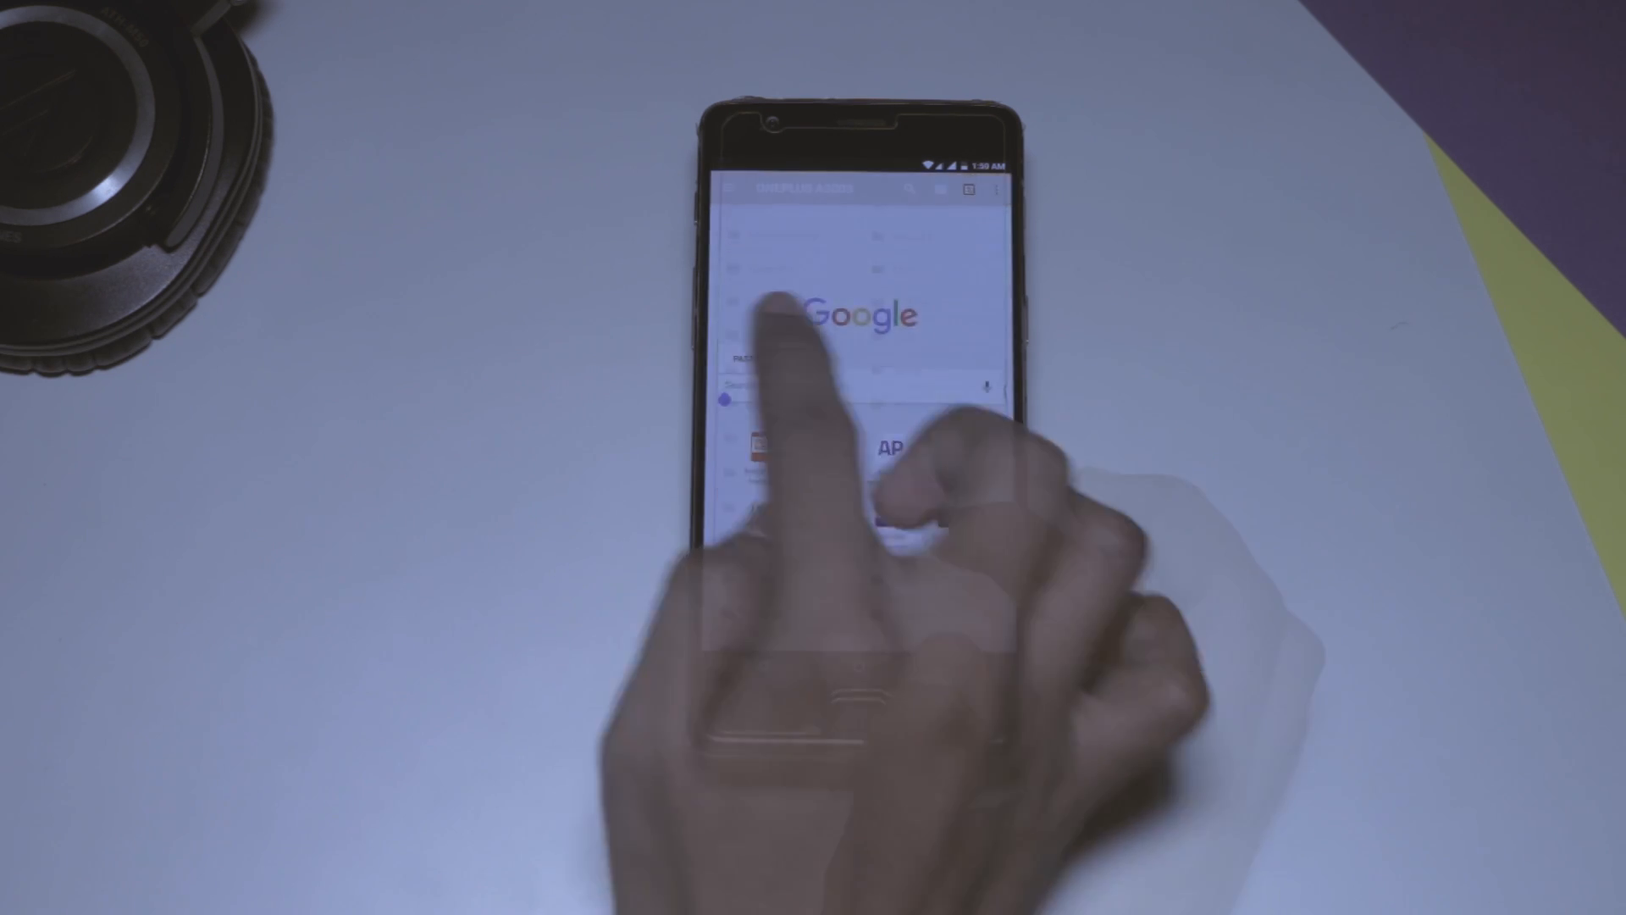
{"action": "left_click", "coordinate": [780, 319]}
{"action": "type", "text": "file:///sdcard"}
{"action": "left_click", "coordinate": [883, 219]}
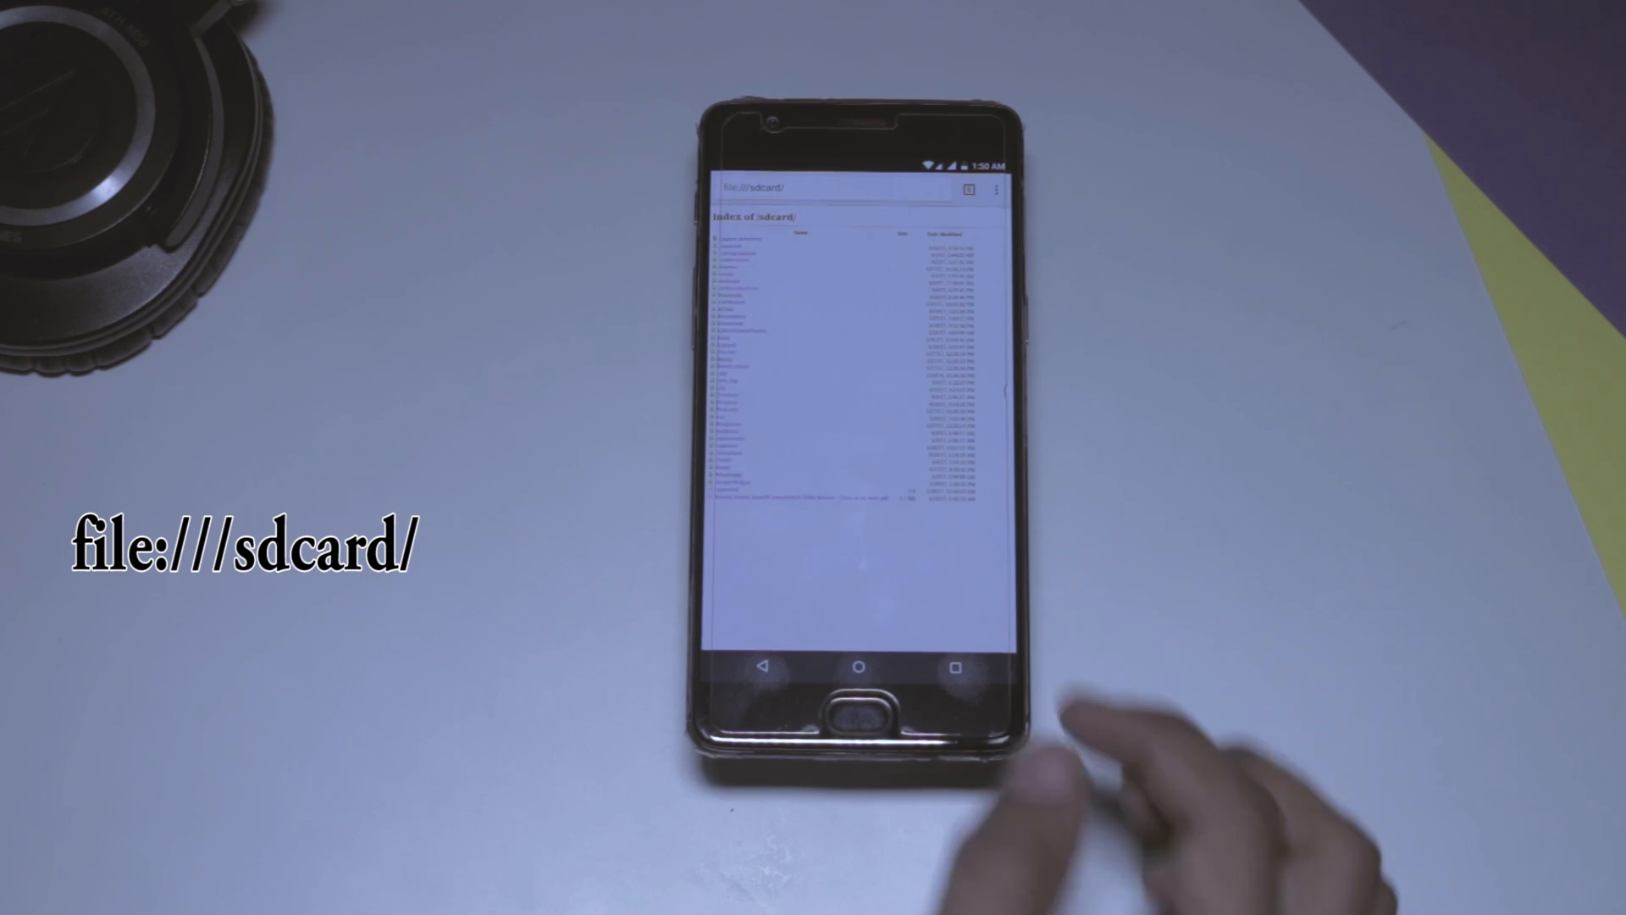
{"action": "scroll", "coordinate": [873, 432], "scroll_direction": "up", "scroll_amount": 5}
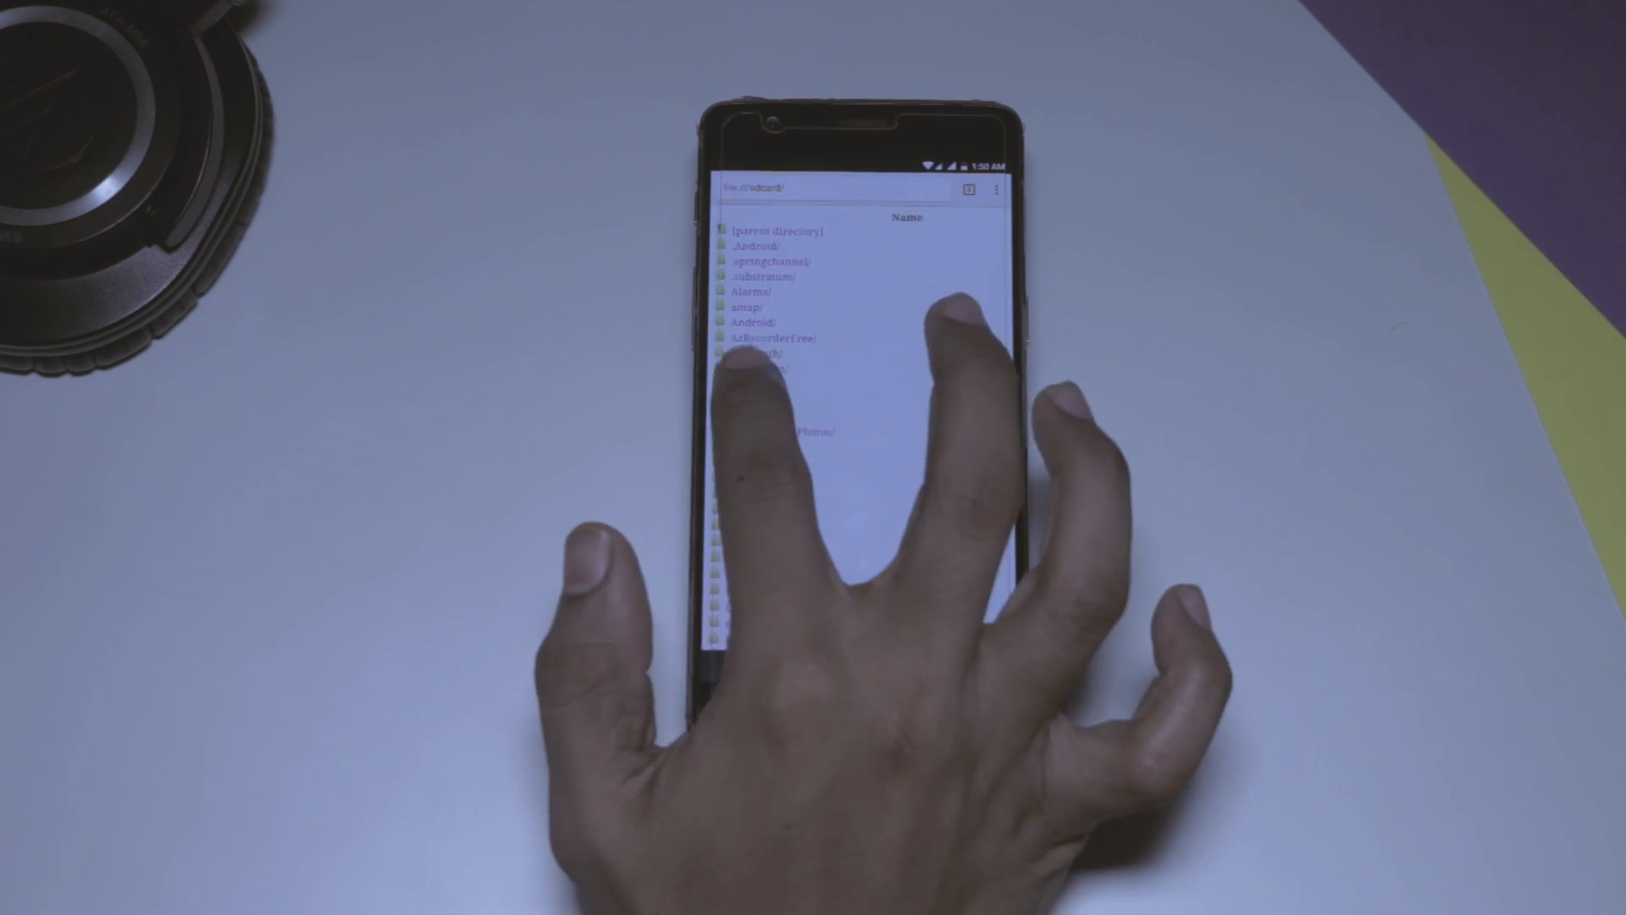
{"action": "left_click", "coordinate": [742, 384]}
{"action": "scroll", "coordinate": [858, 382], "scroll_direction": "down", "scroll_amount": 5}
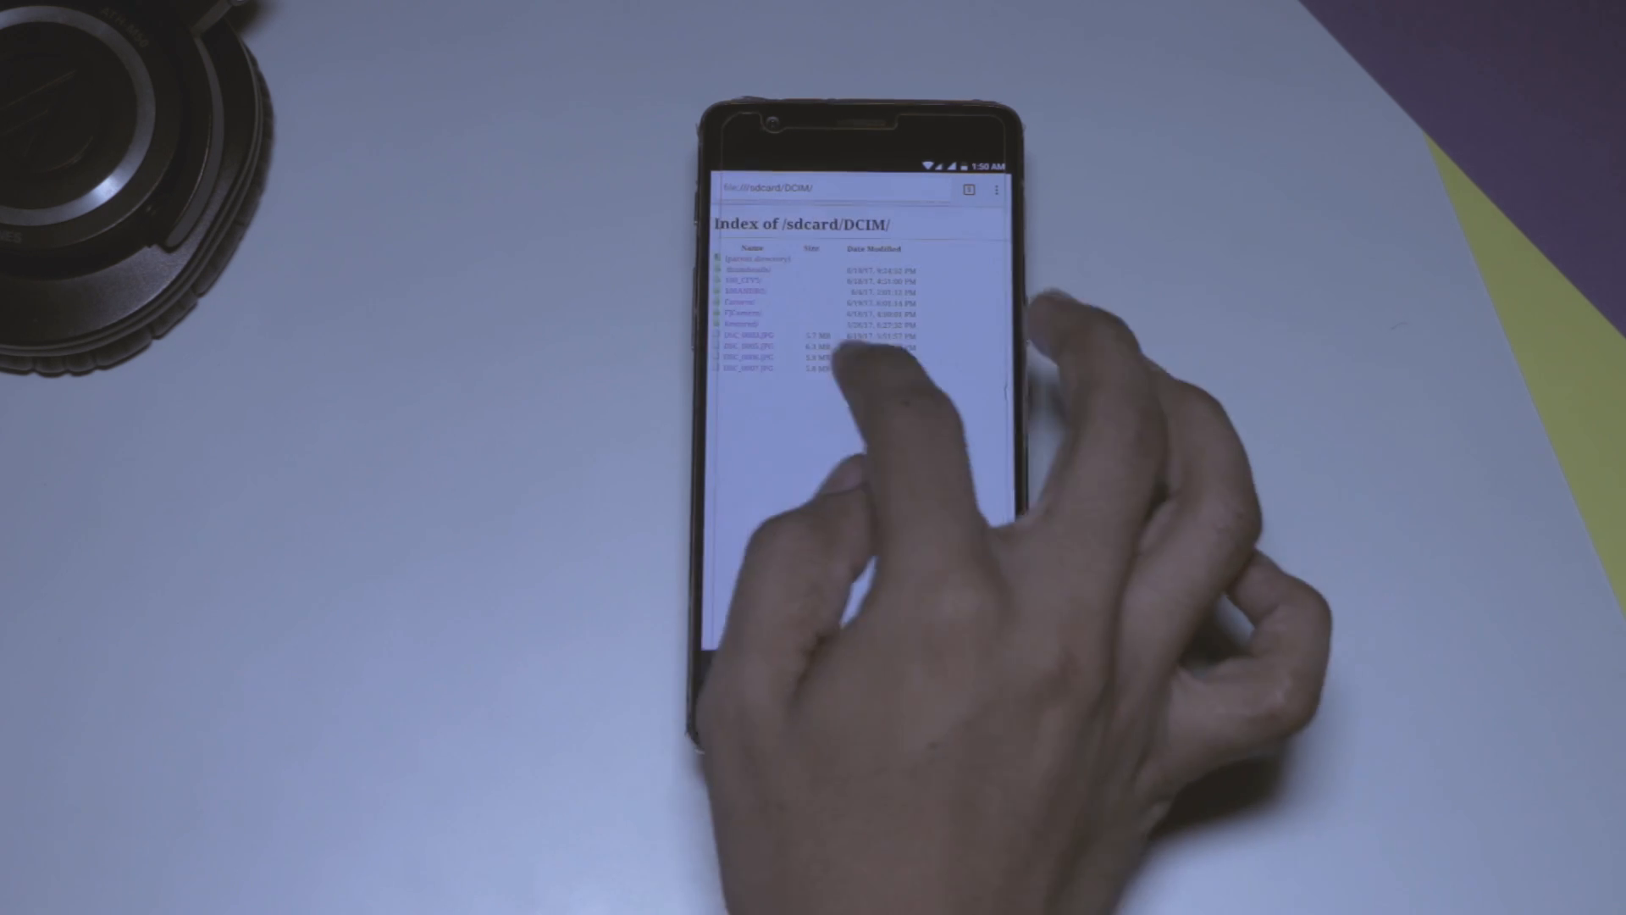
{"action": "left_click", "coordinate": [748, 305]}
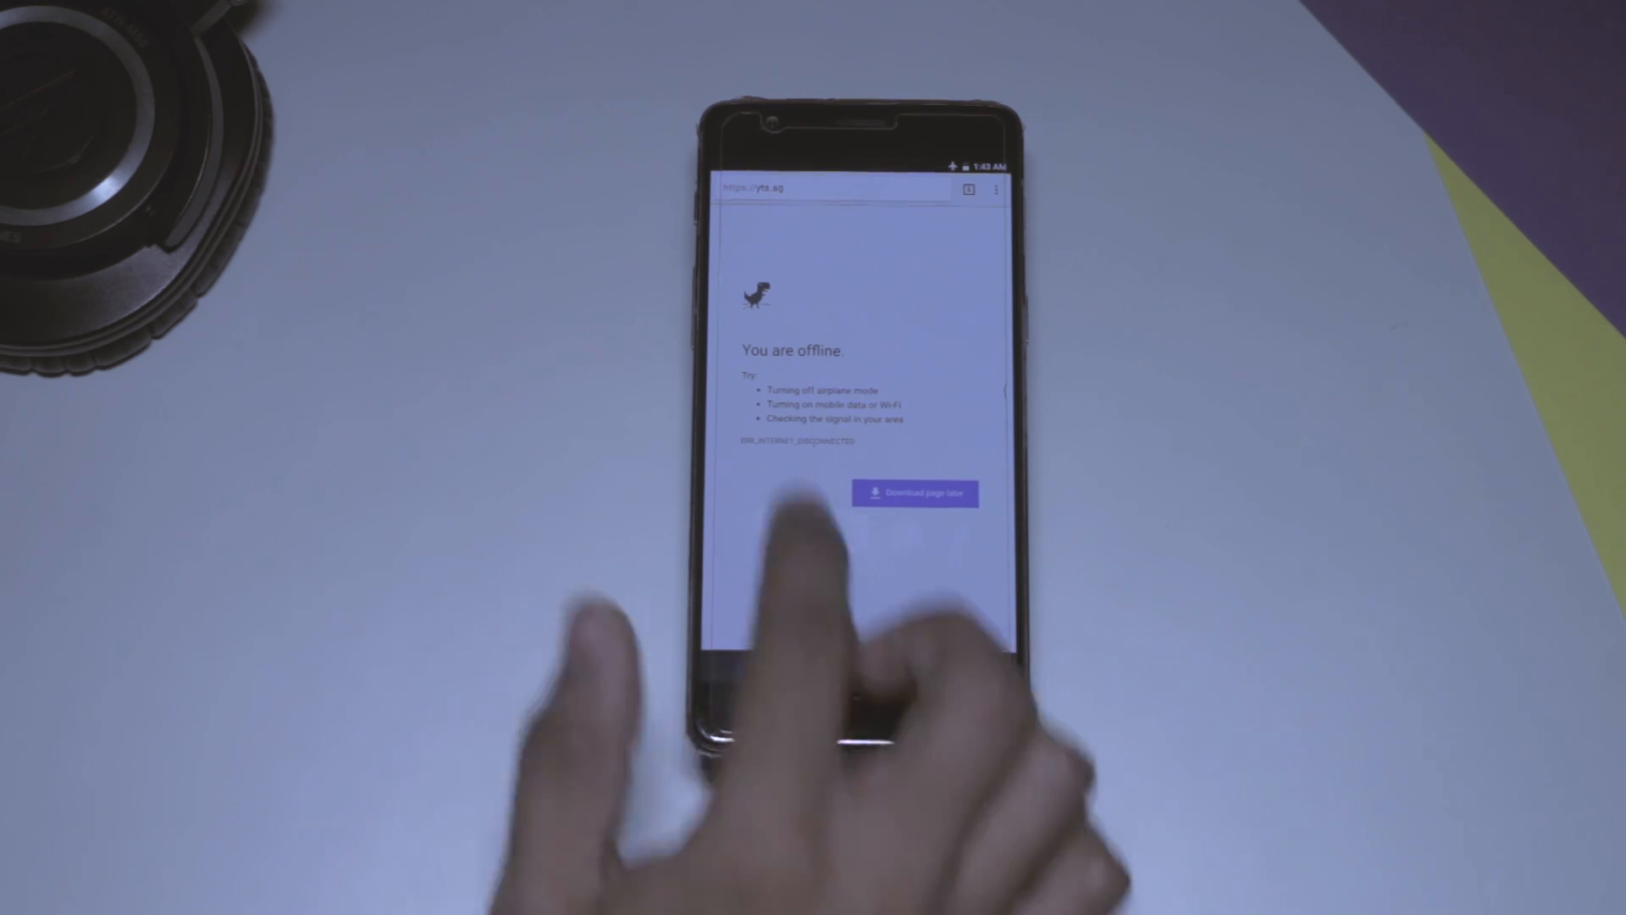
Start the offline dinosaur game and jump the cacti as the score climbs past 60
{"action": "left_click", "coordinate": [756, 292]}
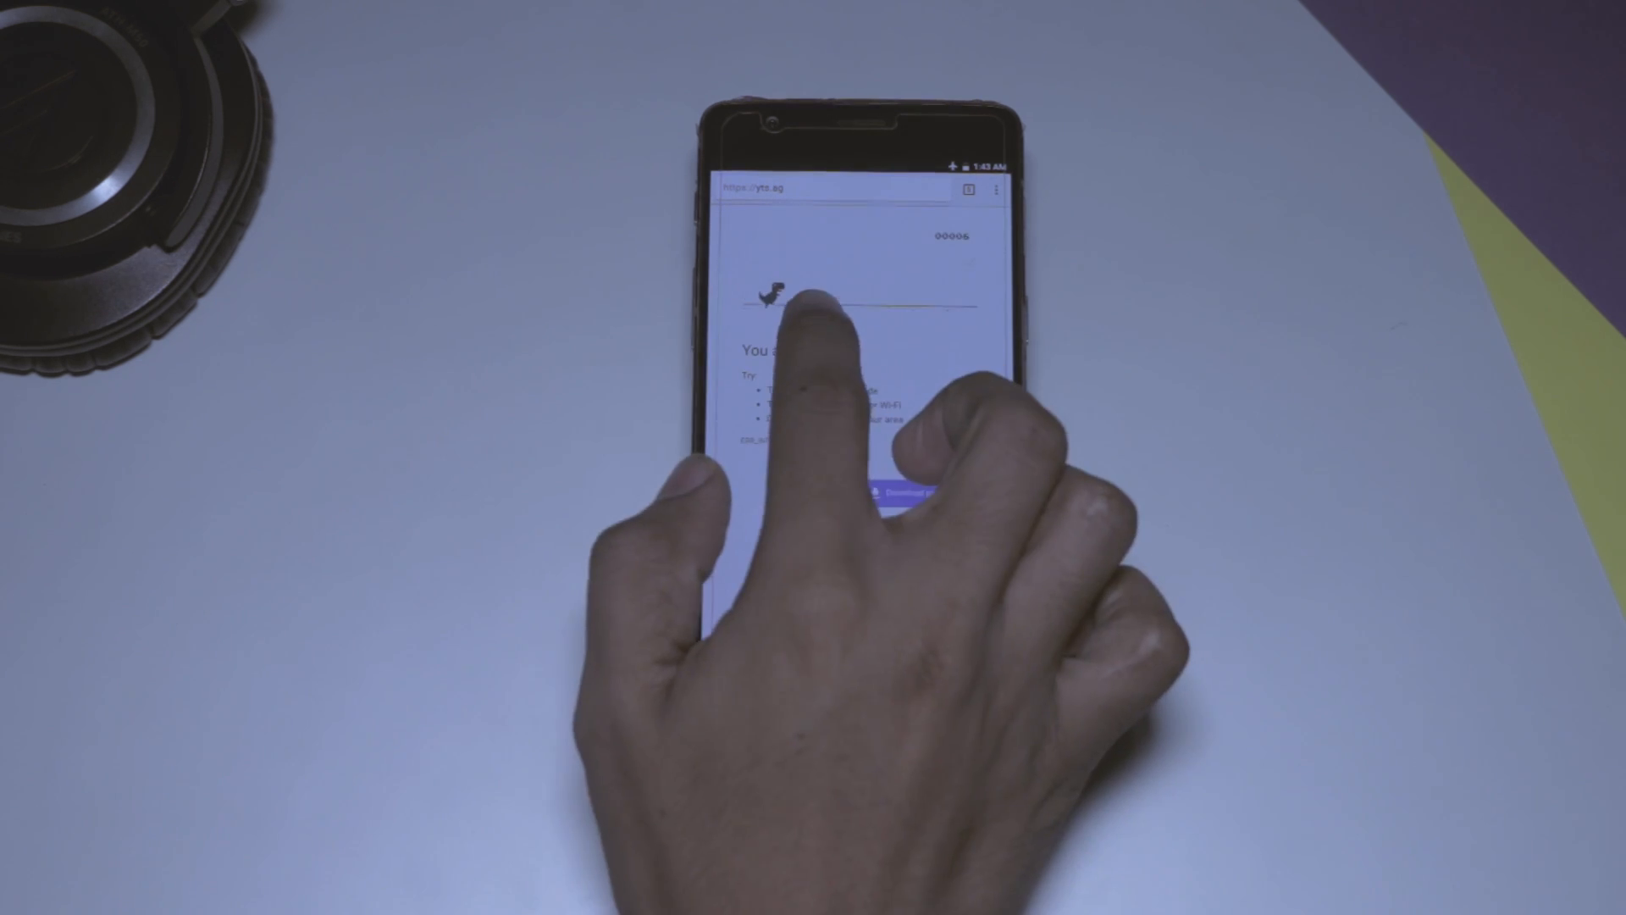
{"action": "left_click", "coordinate": [864, 426]}
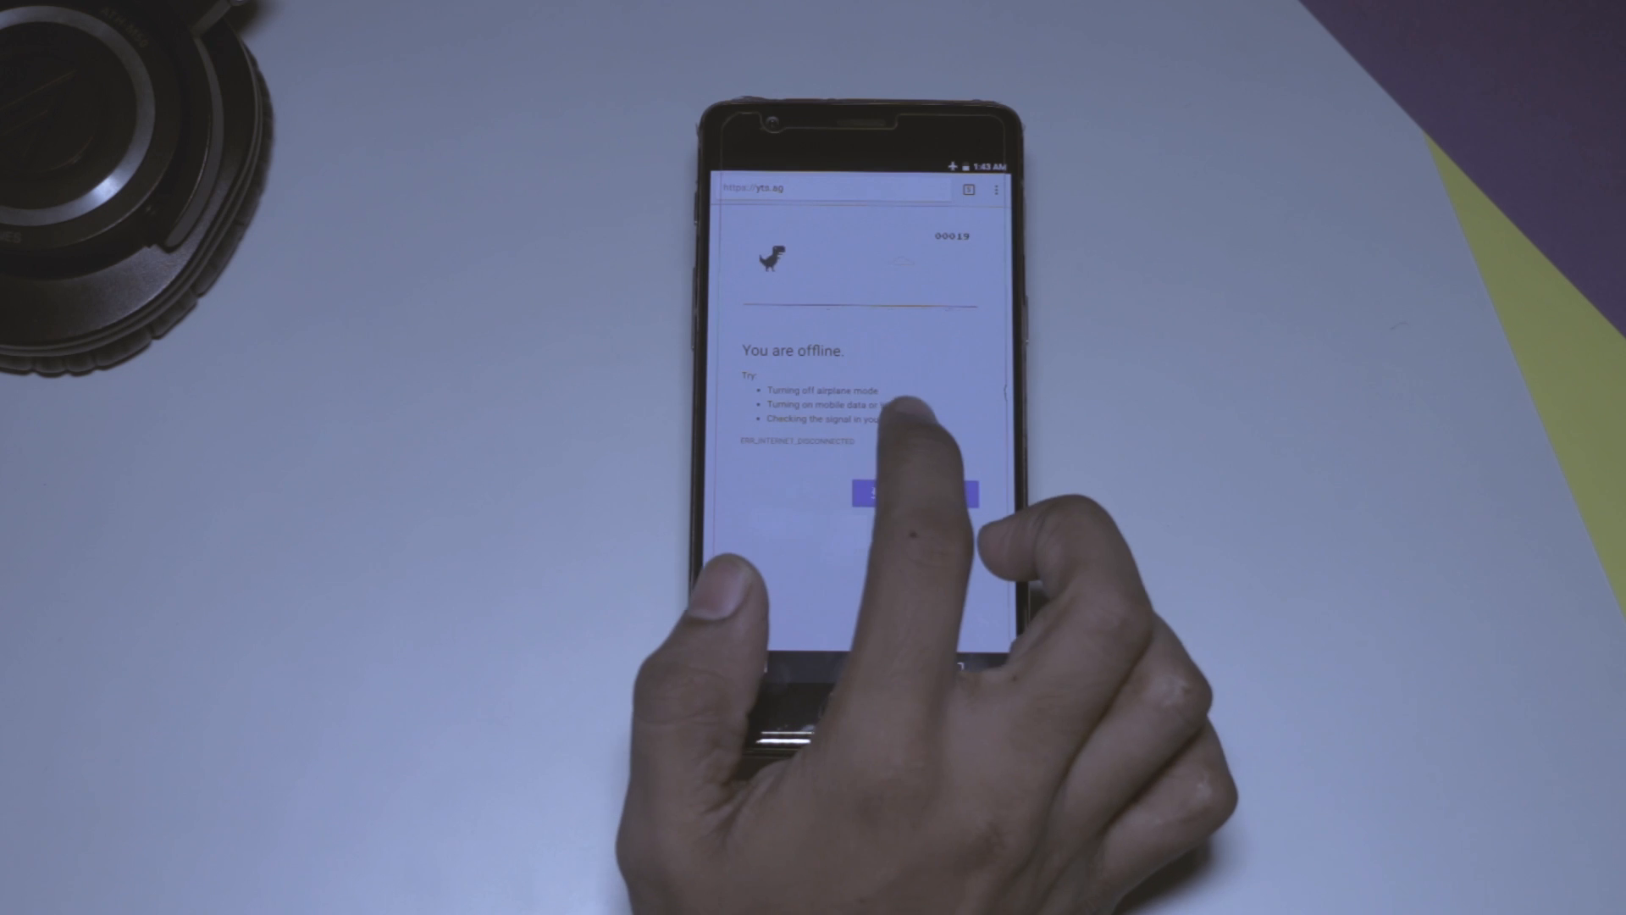
{"action": "left_click", "coordinate": [874, 405]}
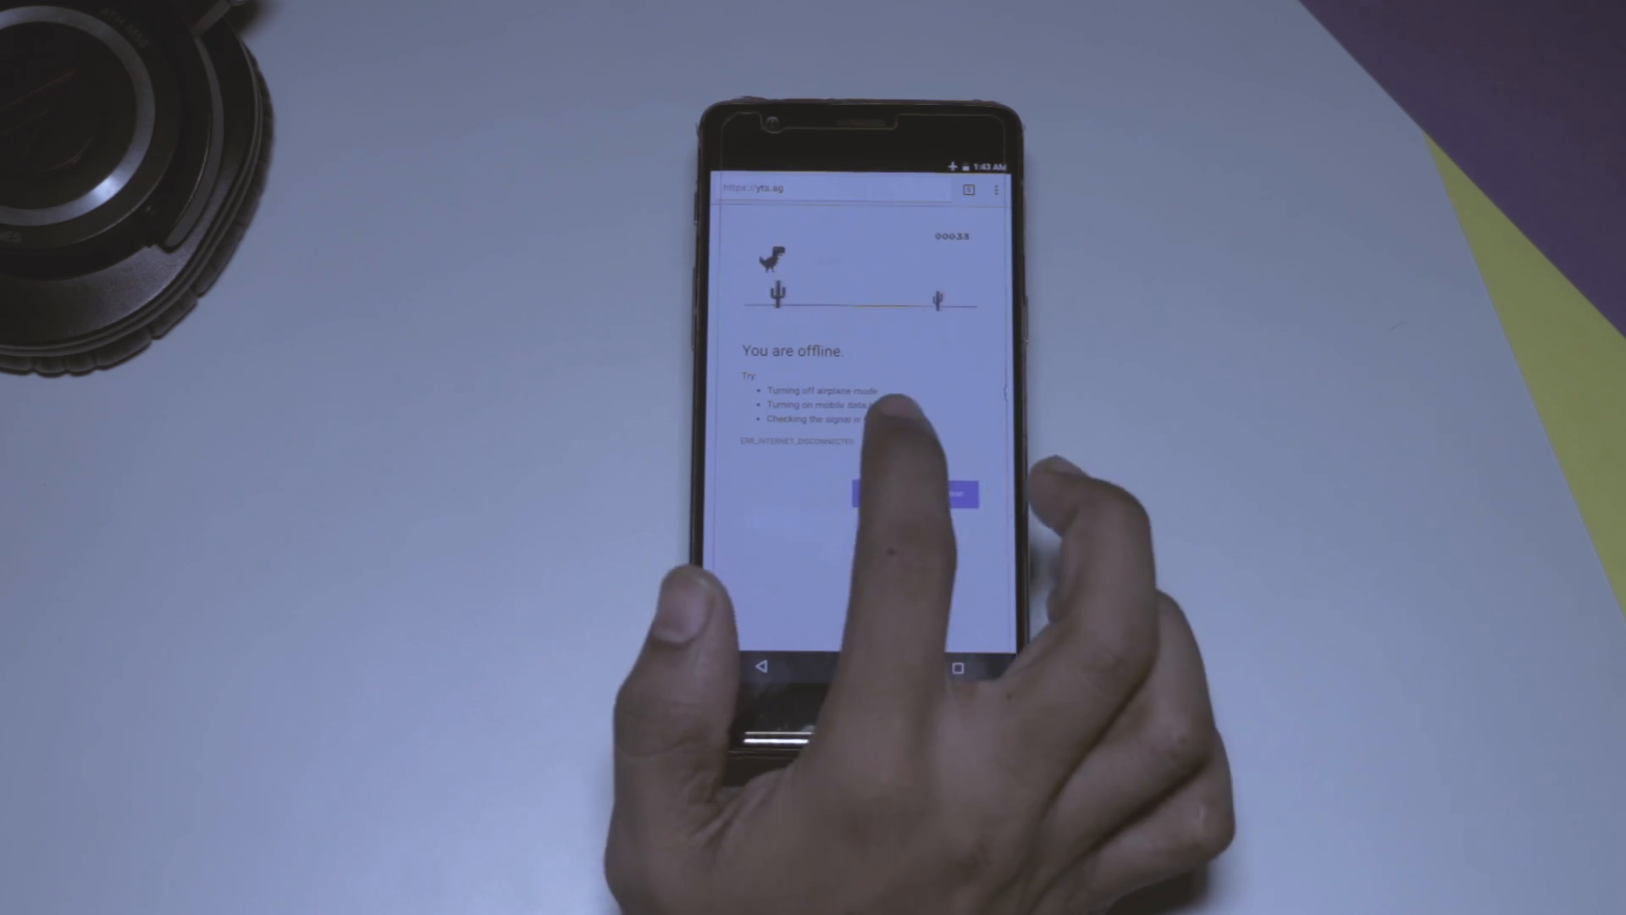
{"action": "left_click", "coordinate": [917, 388]}
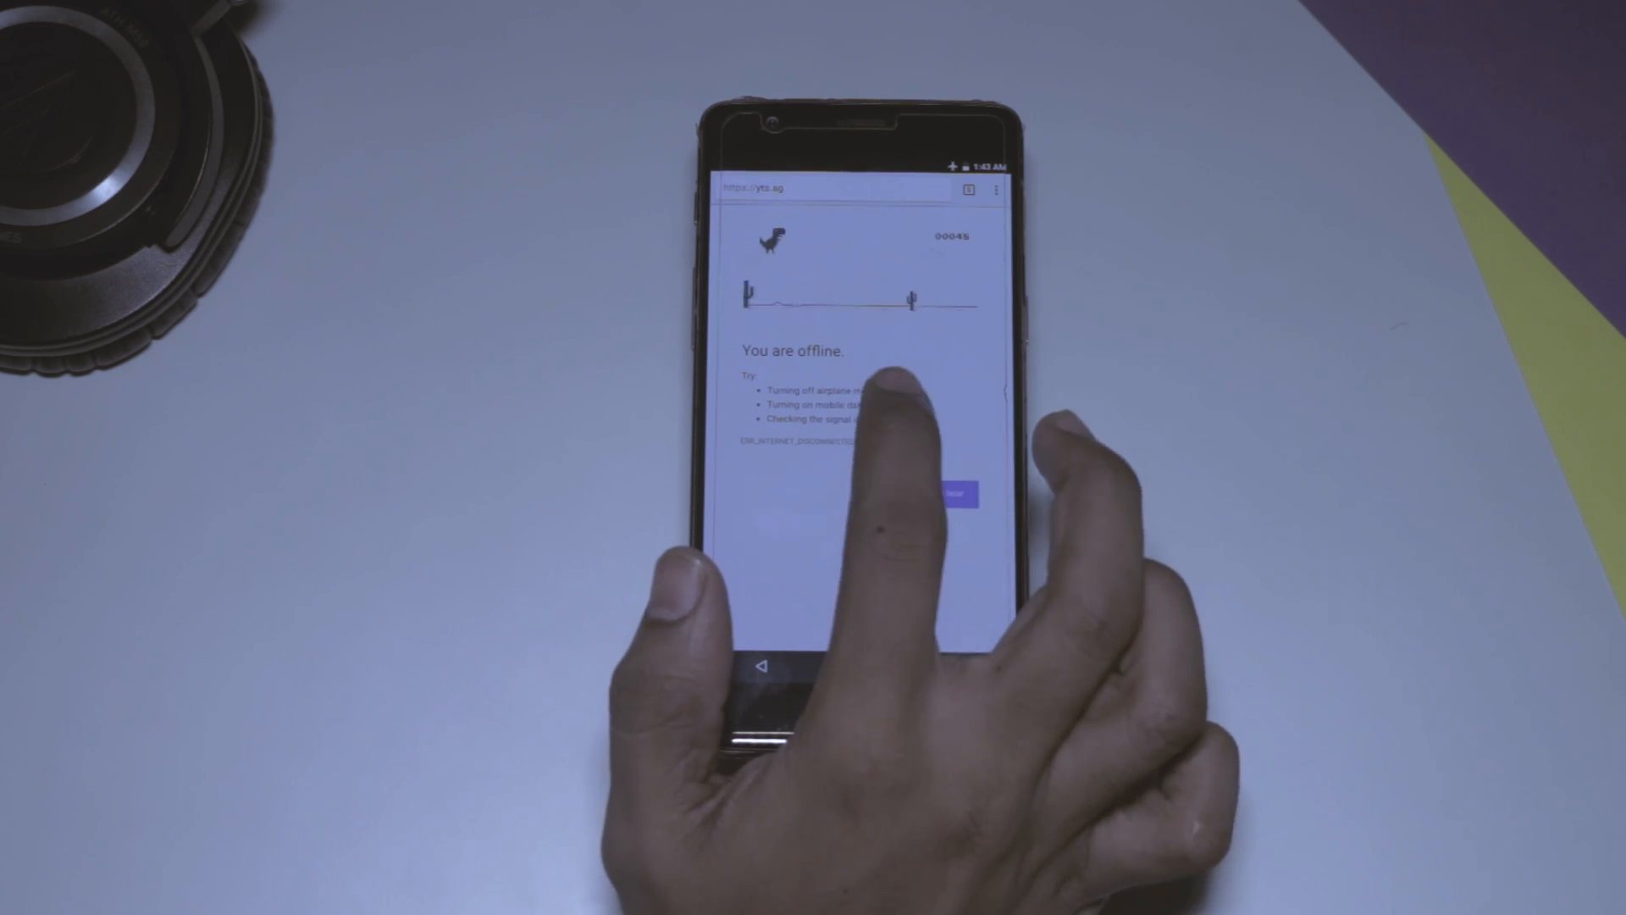
{"action": "left_click", "coordinate": [887, 399]}
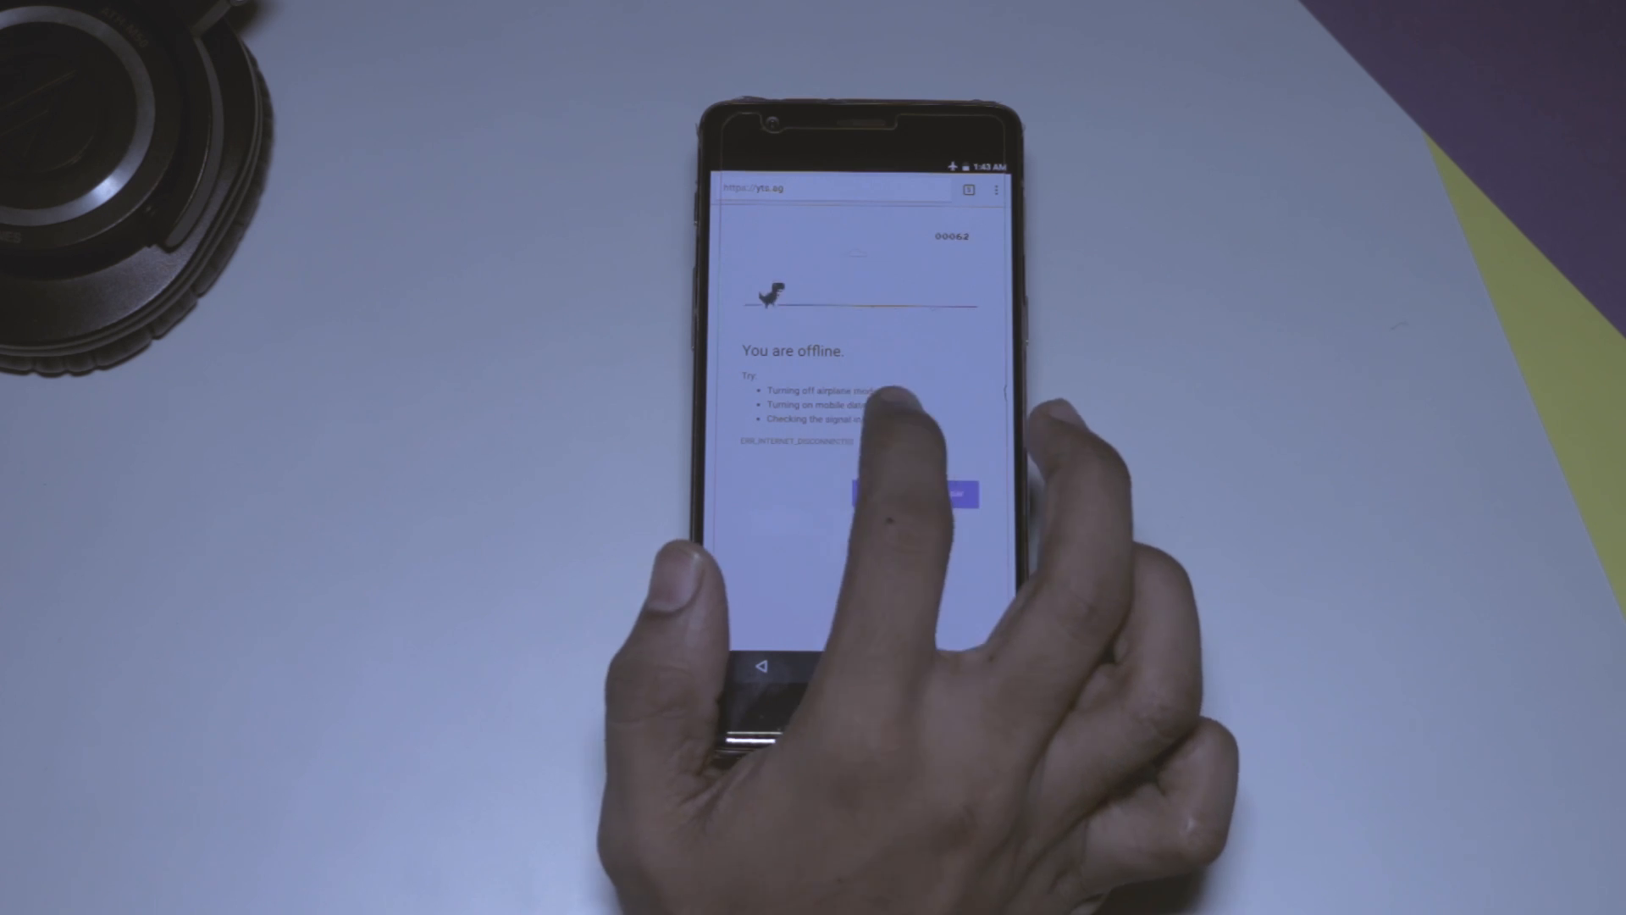